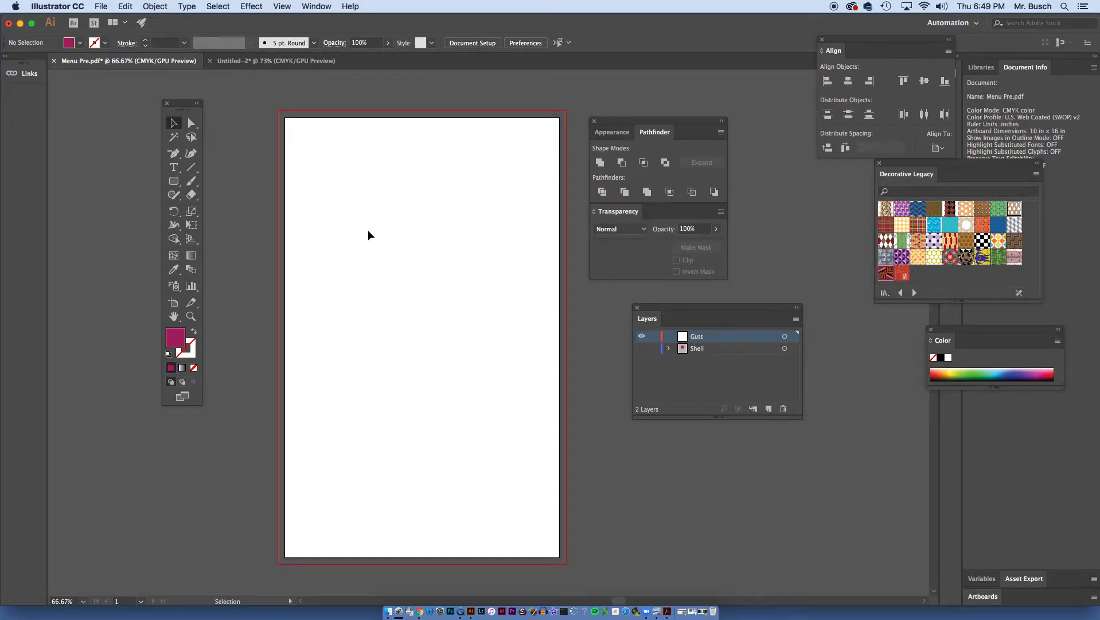
- Draw a rectangle about 10.52 by 6.73 in across the upper part of the artboard, reaching the bleed edges
{"action": "left_click_drag", "start_coordinate": [174, 180], "coordinate": [229, 178]}
{"action": "left_click_drag", "start_coordinate": [277, 110], "coordinate": [566, 295]}
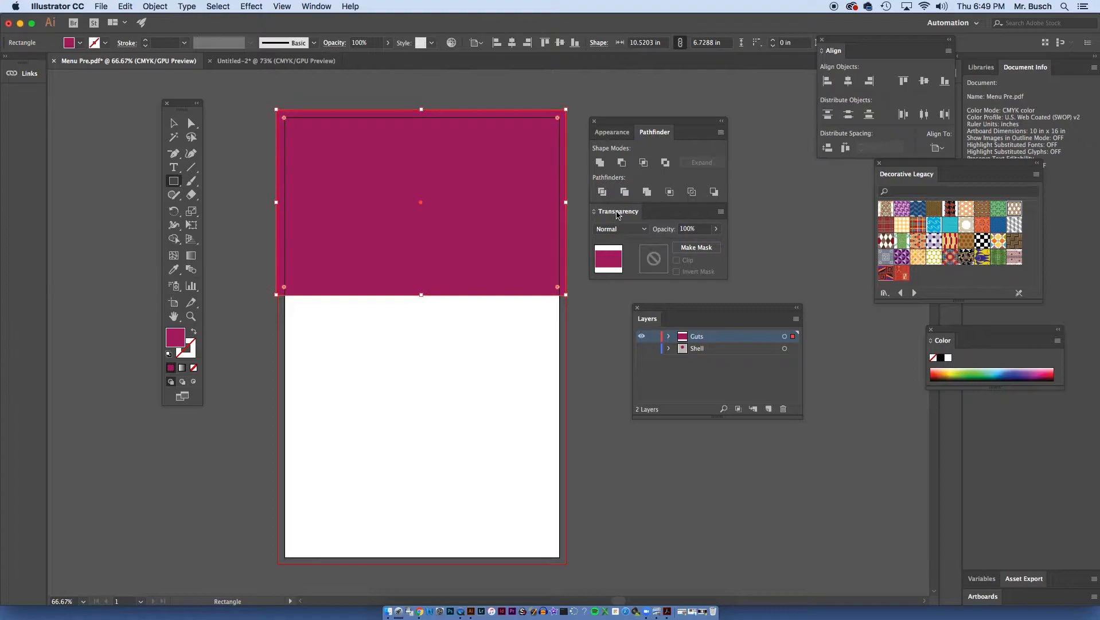
- Create an opacity mask on the magenta rectangle and switch to editing the mask
{"action": "left_click", "coordinate": [312, 6]}
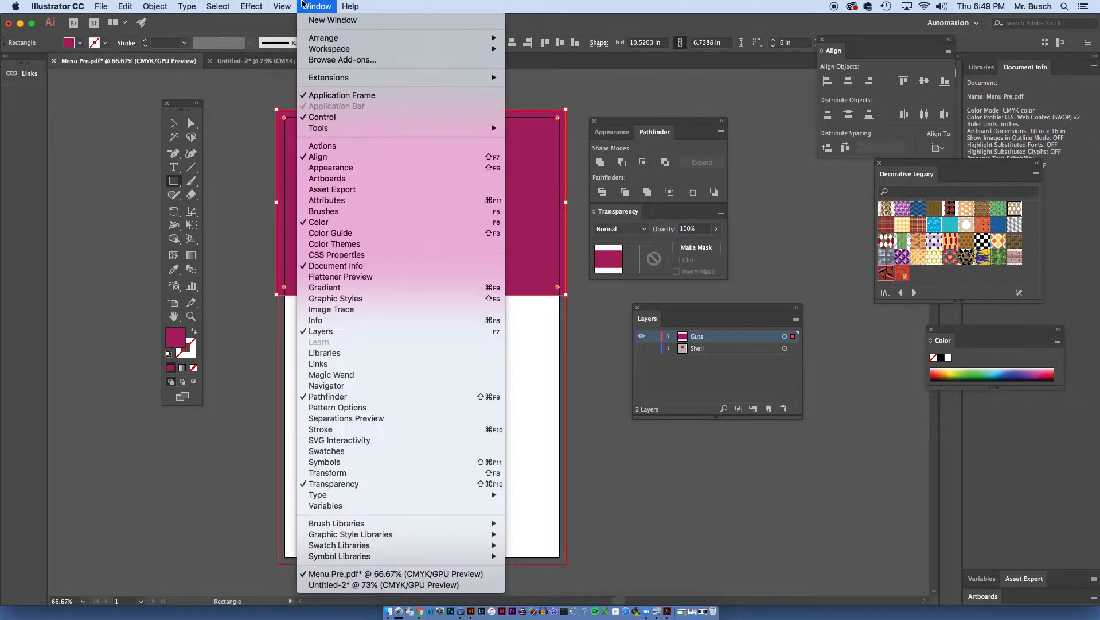
{"action": "left_click", "coordinate": [302, 3]}
{"action": "key", "text": "v"}
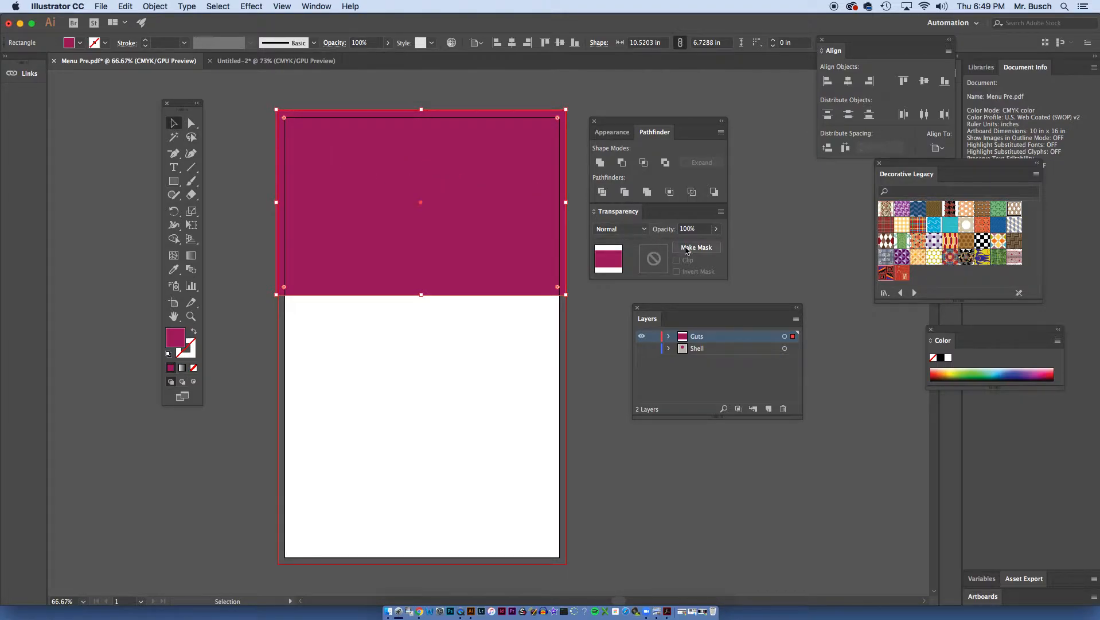
{"action": "left_click", "coordinate": [686, 249]}
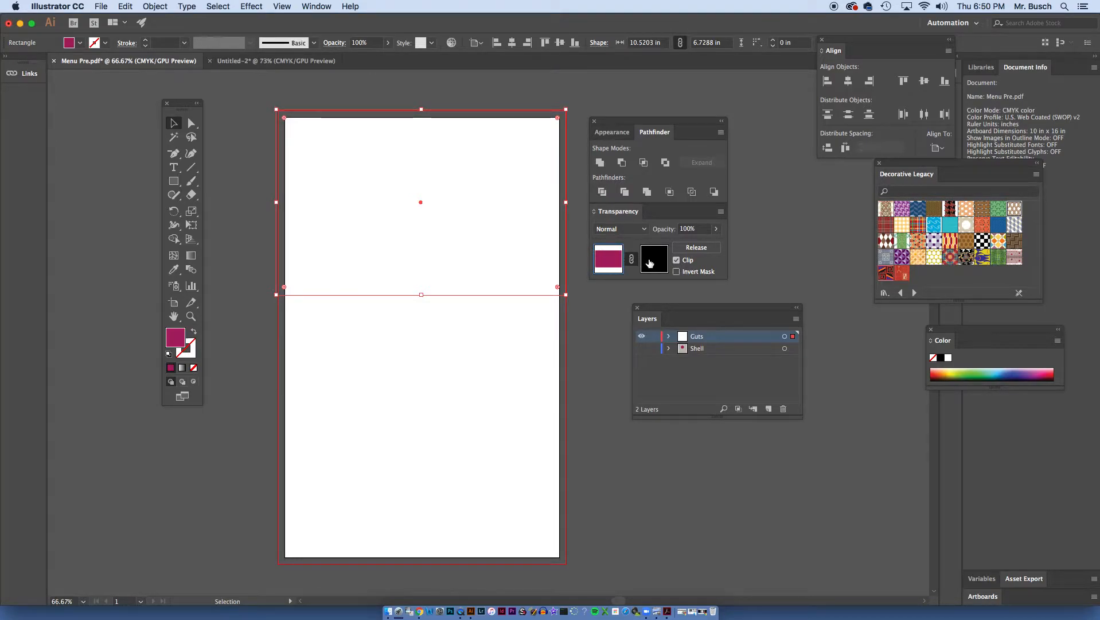
{"action": "left_click", "coordinate": [650, 263]}
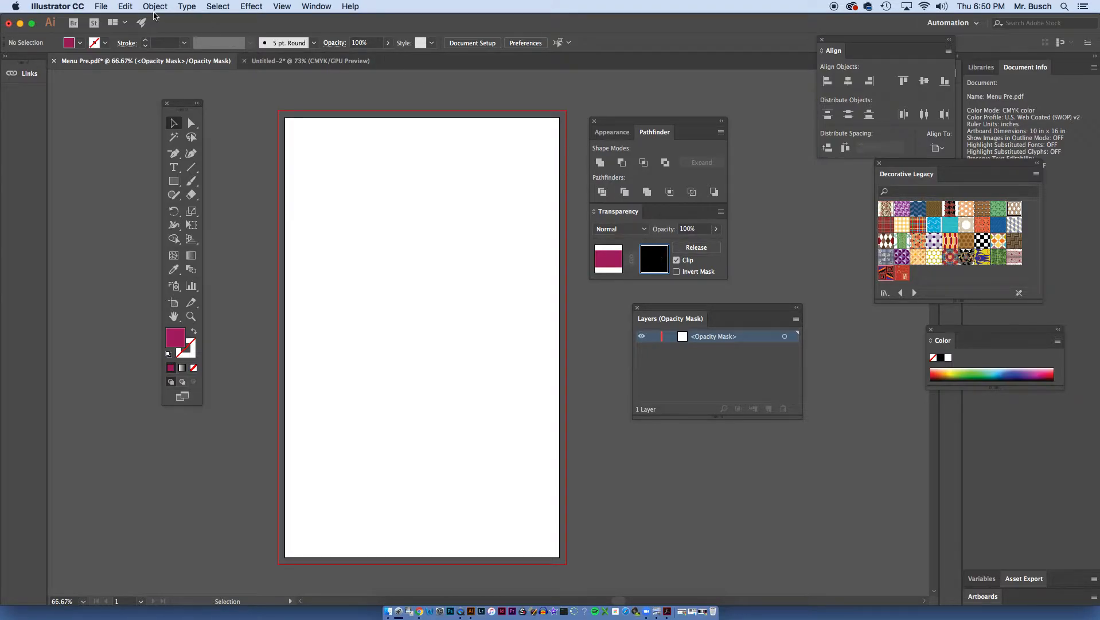
- Place "planks of wood texture.jpg" into the opacity mask, sized to span the full bleed width over the rectangle
{"action": "left_click", "coordinate": [101, 6]}
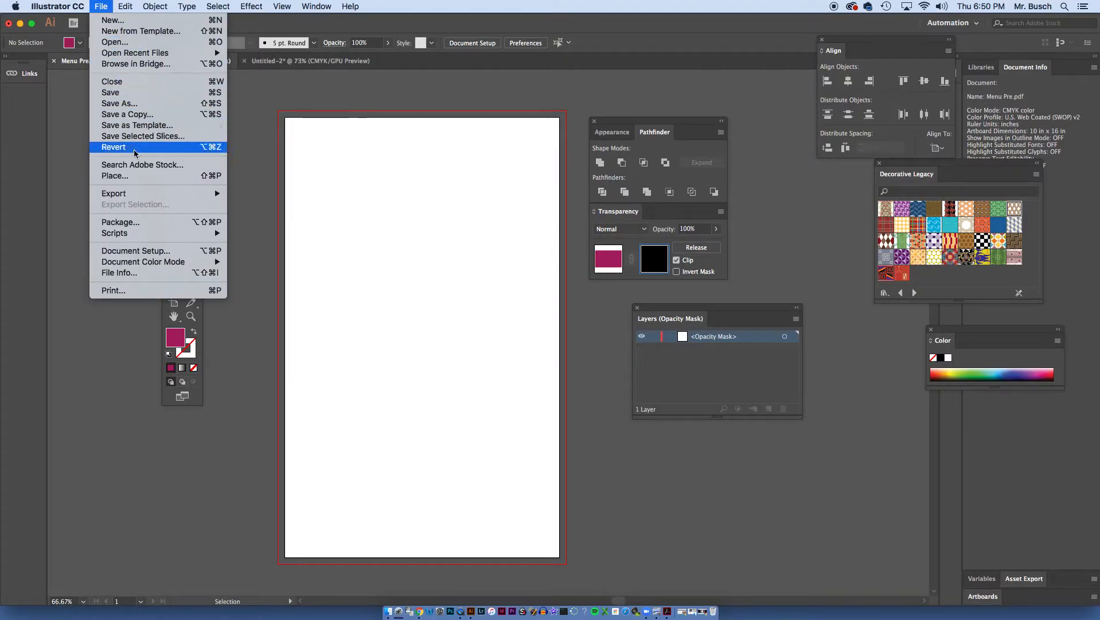
{"action": "left_click", "coordinate": [138, 175]}
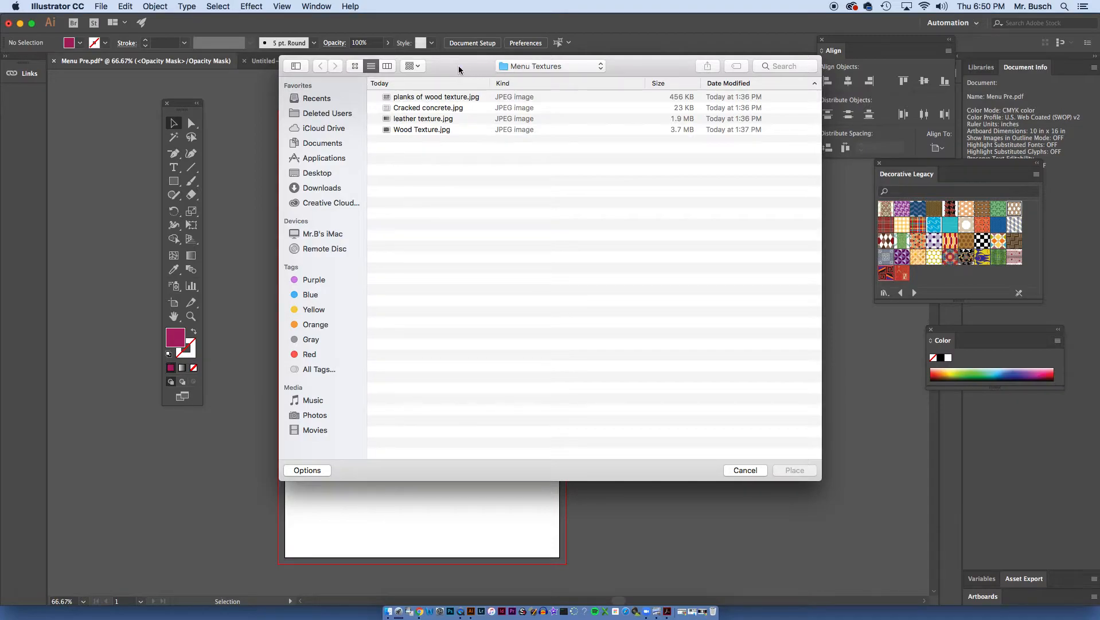
{"action": "left_click", "coordinate": [422, 98]}
{"action": "left_click", "coordinate": [794, 470]}
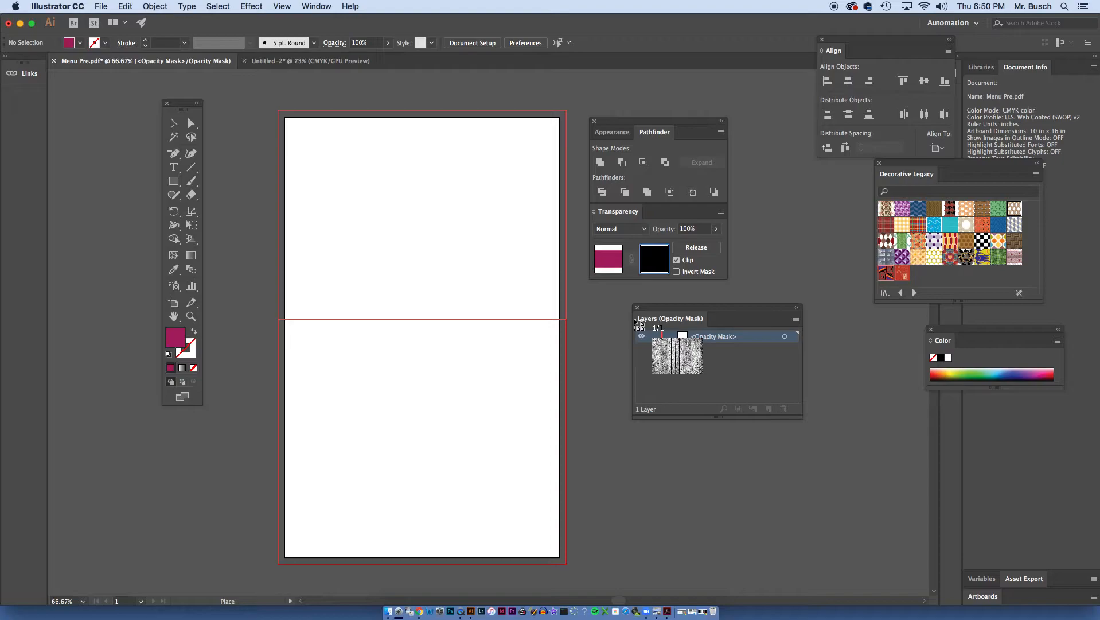
{"action": "left_click_drag", "start_coordinate": [630, 320], "coordinate": [629, 320]}
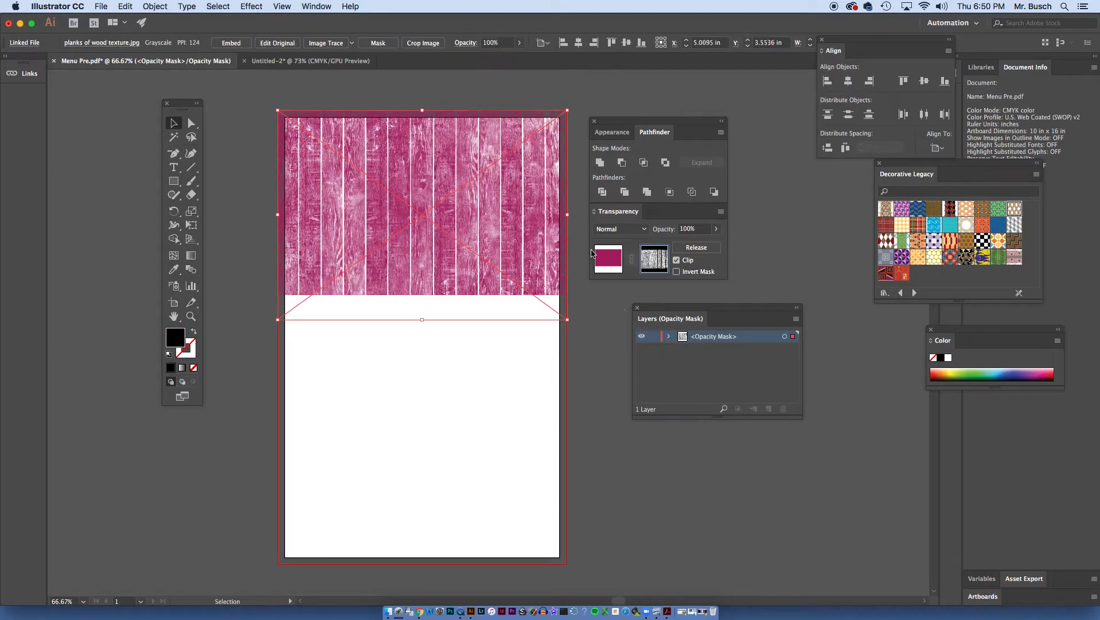
{"action": "left_click", "coordinate": [248, 141]}
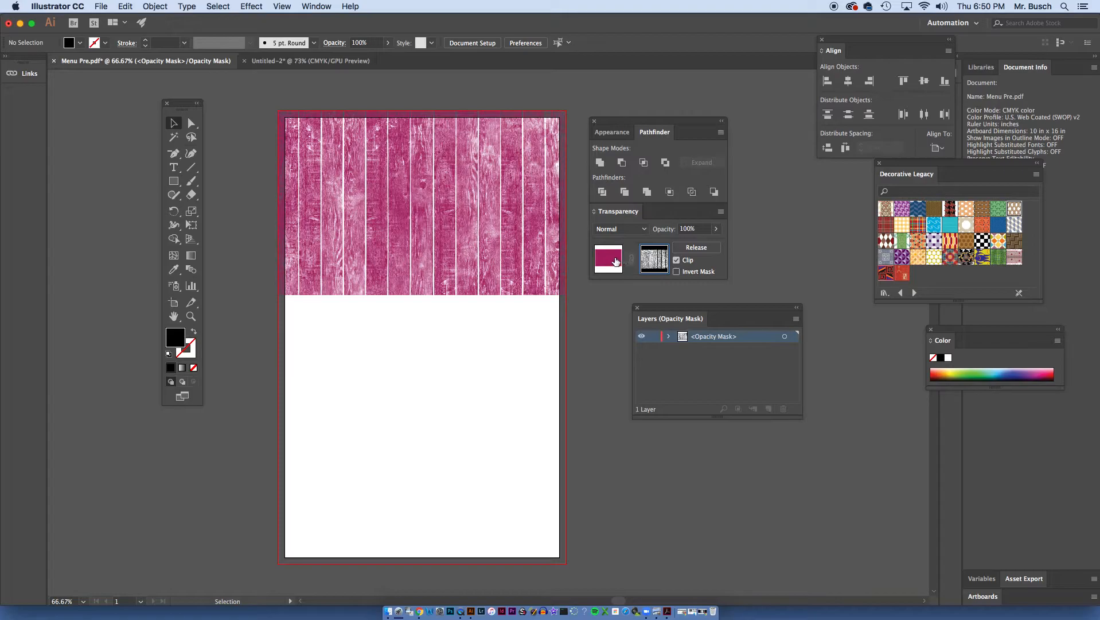
- Leave mask editing for the artwork itself and select the textured rectangle
{"action": "left_click", "coordinate": [615, 262]}
{"action": "left_click", "coordinate": [399, 322]}
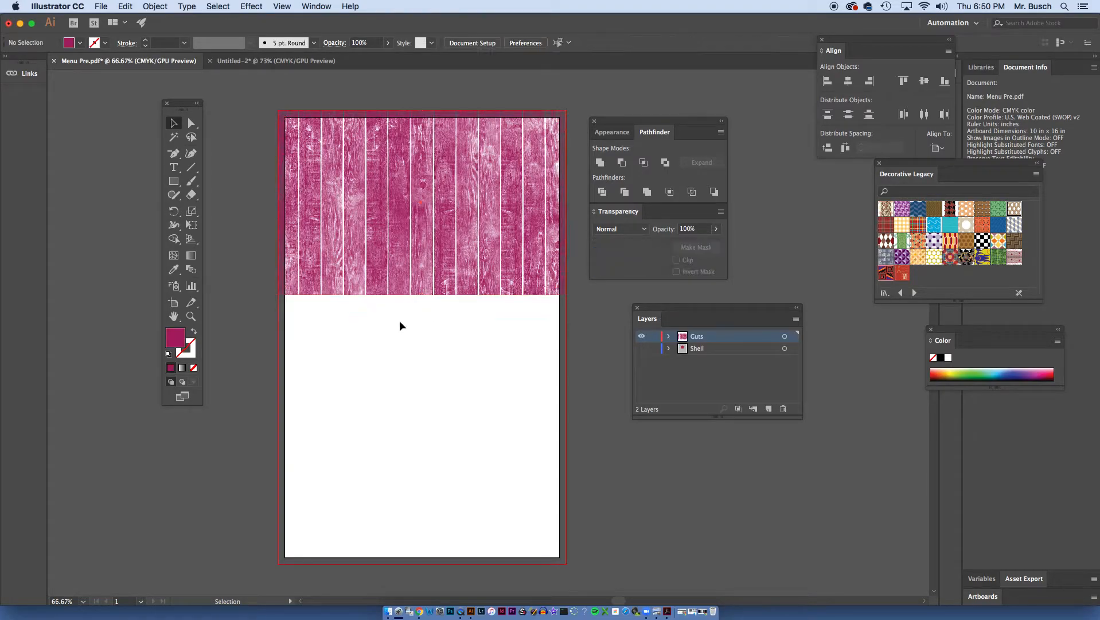
{"action": "left_click", "coordinate": [446, 291]}
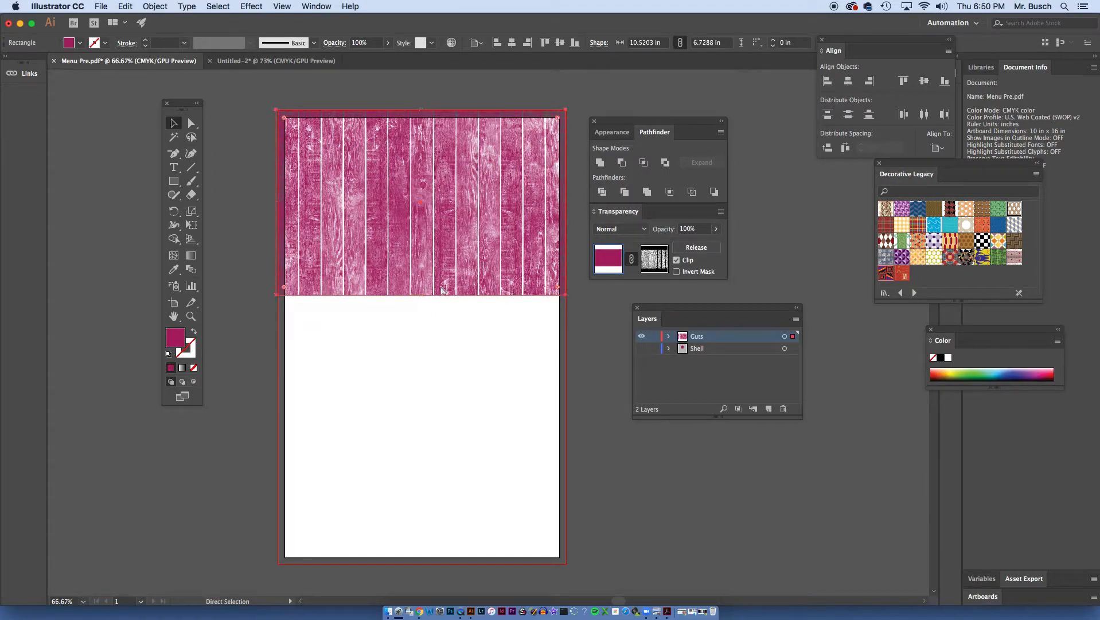
- Move the Tools panel clear of the enlarged wood-textured rectangle
{"action": "key", "text": "super+equal"}
{"action": "key", "text": "super+equal"}
{"action": "left_click_drag", "start_coordinate": [419, 302], "coordinate": [440, 275]}
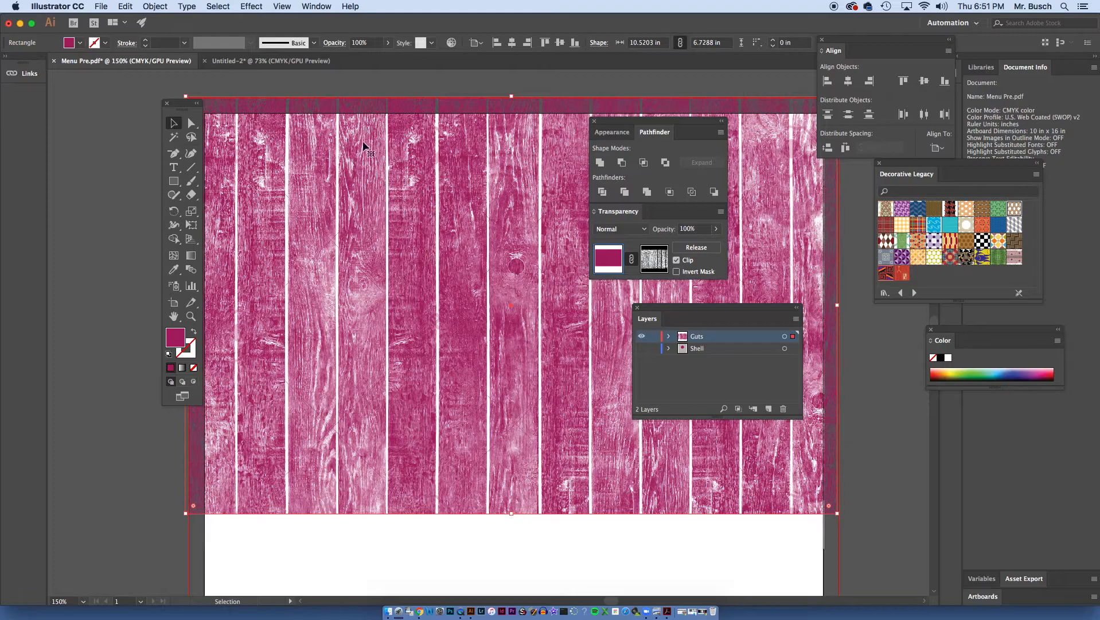
{"action": "left_click_drag", "start_coordinate": [178, 104], "coordinate": [92, 91]}
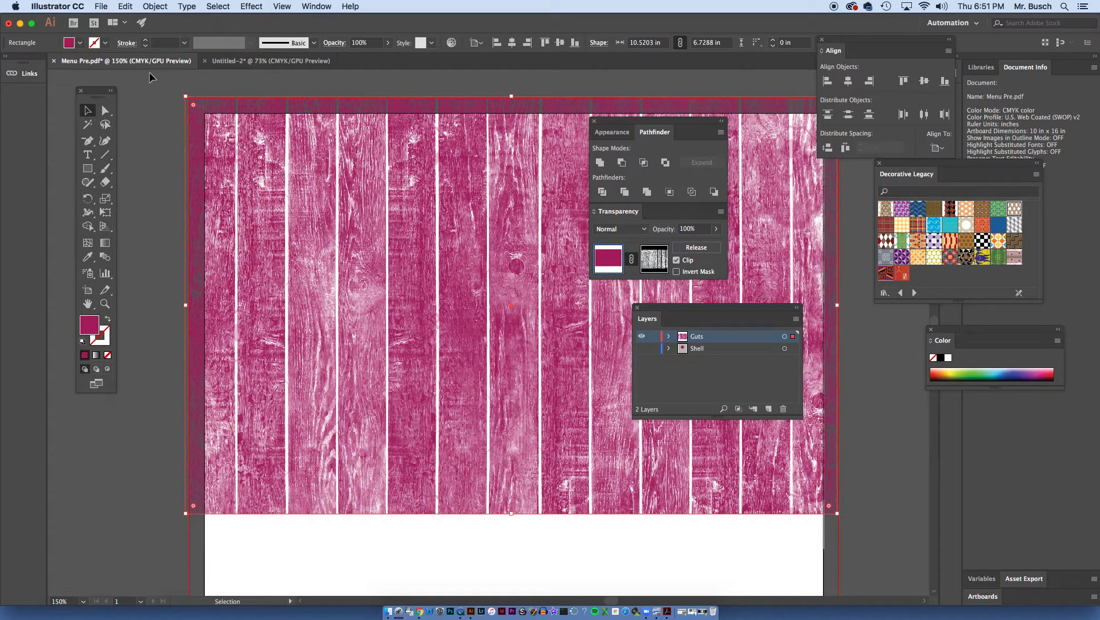
- Save the document under the new name "Menu Pre2.pdf" in Adobe PDF format, continuing to the PDF options
{"action": "left_click", "coordinate": [107, 5]}
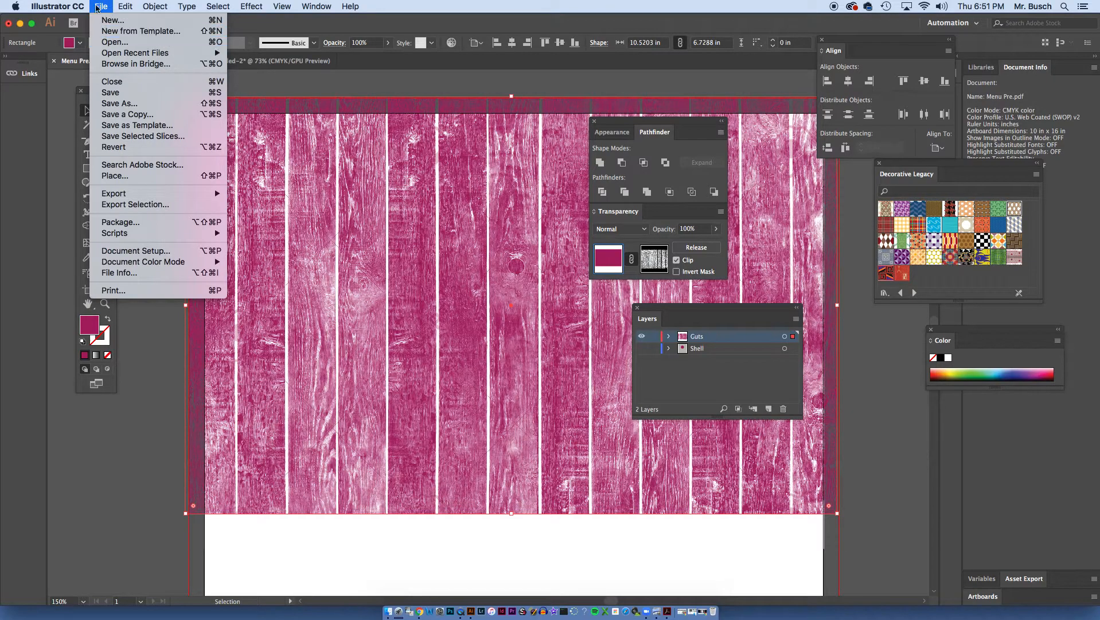
{"action": "mouse_move", "coordinate": [143, 194]}
{"action": "left_click", "coordinate": [119, 104]}
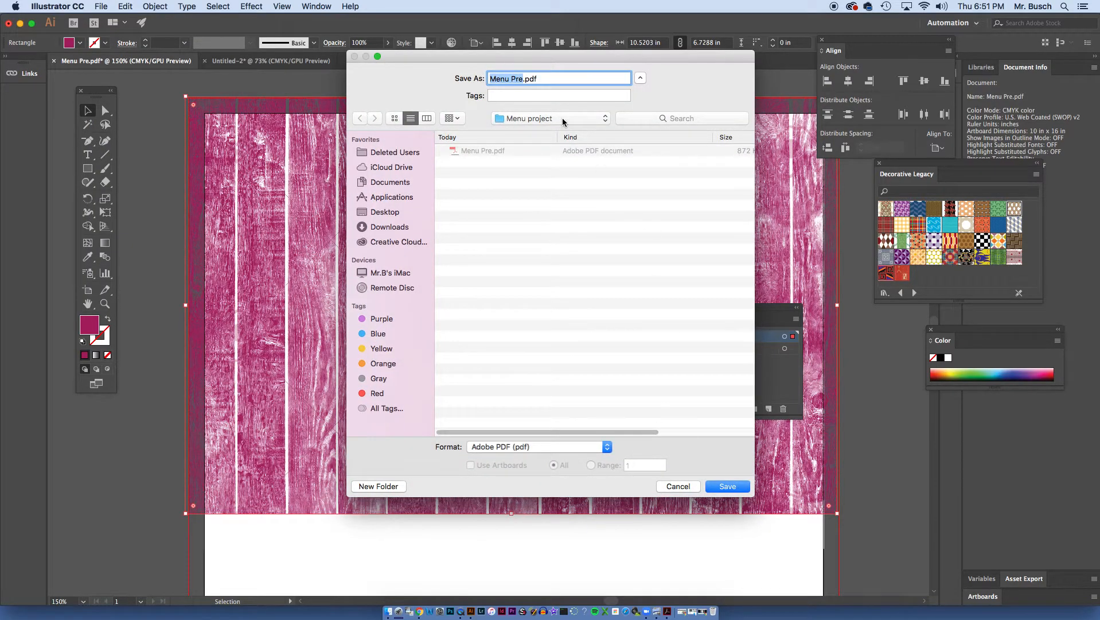
{"action": "left_click", "coordinate": [524, 79]}
{"action": "left_click", "coordinate": [740, 487]}
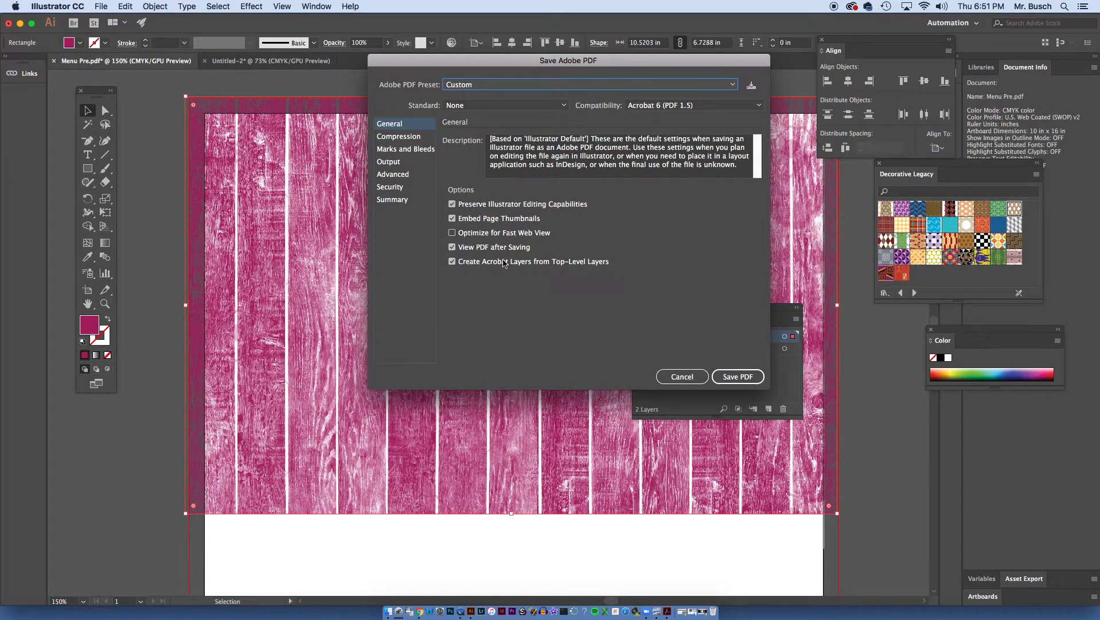
- Review the PDF options for compression, marks and bleeds, output, advanced, security, summary and general settings
{"action": "left_click", "coordinate": [392, 139]}
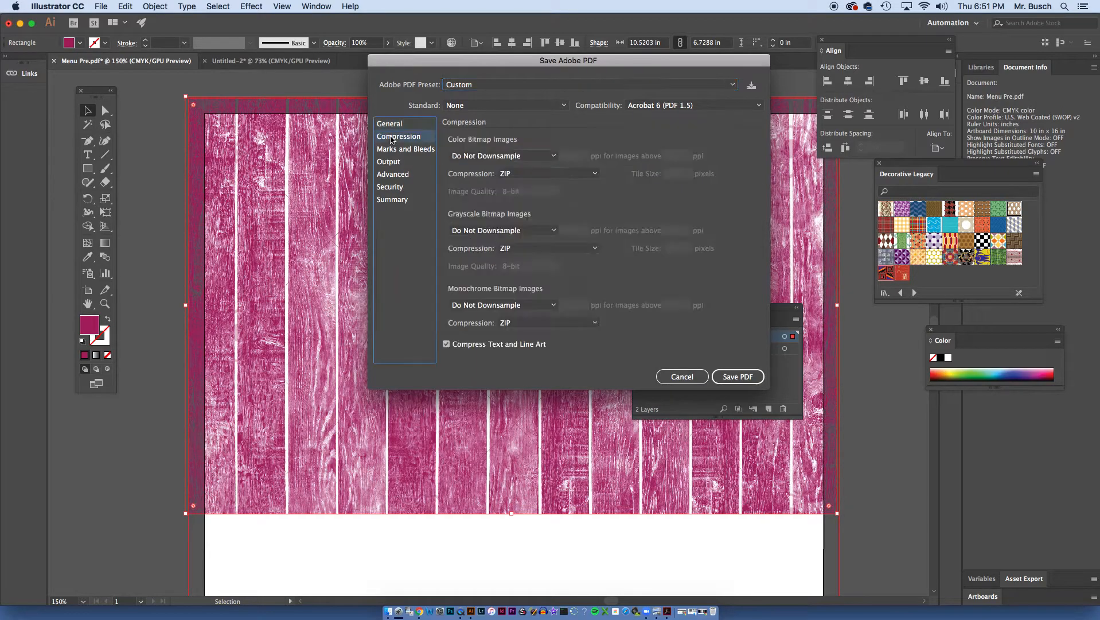
{"action": "left_click", "coordinate": [395, 150]}
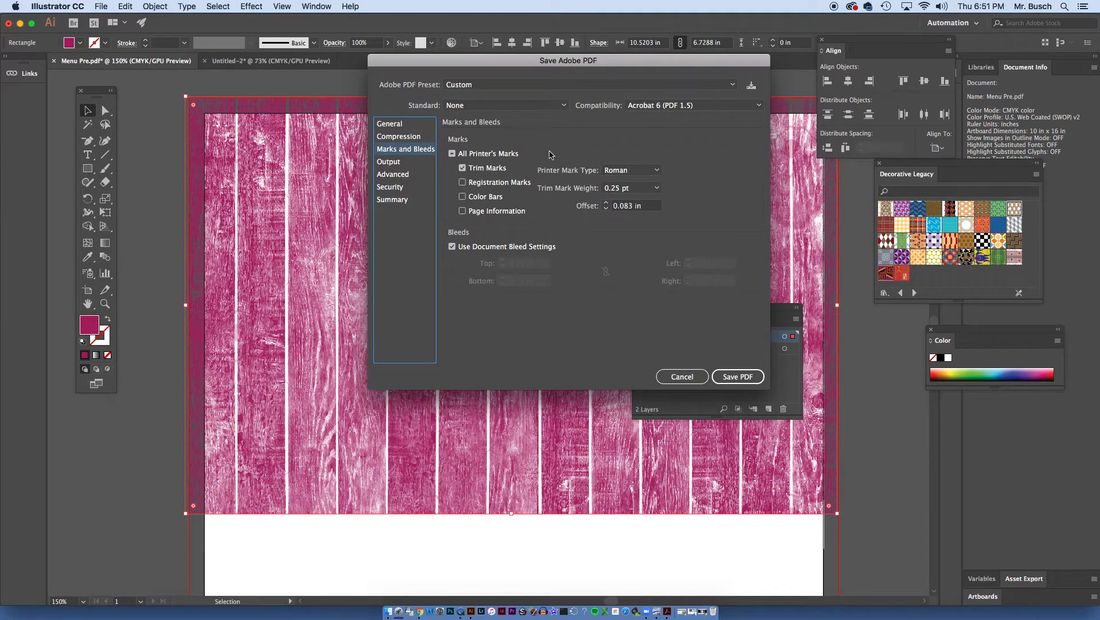
{"action": "left_click", "coordinate": [403, 178]}
{"action": "left_click", "coordinate": [400, 189]}
{"action": "left_click", "coordinate": [402, 176]}
{"action": "left_click", "coordinate": [396, 199]}
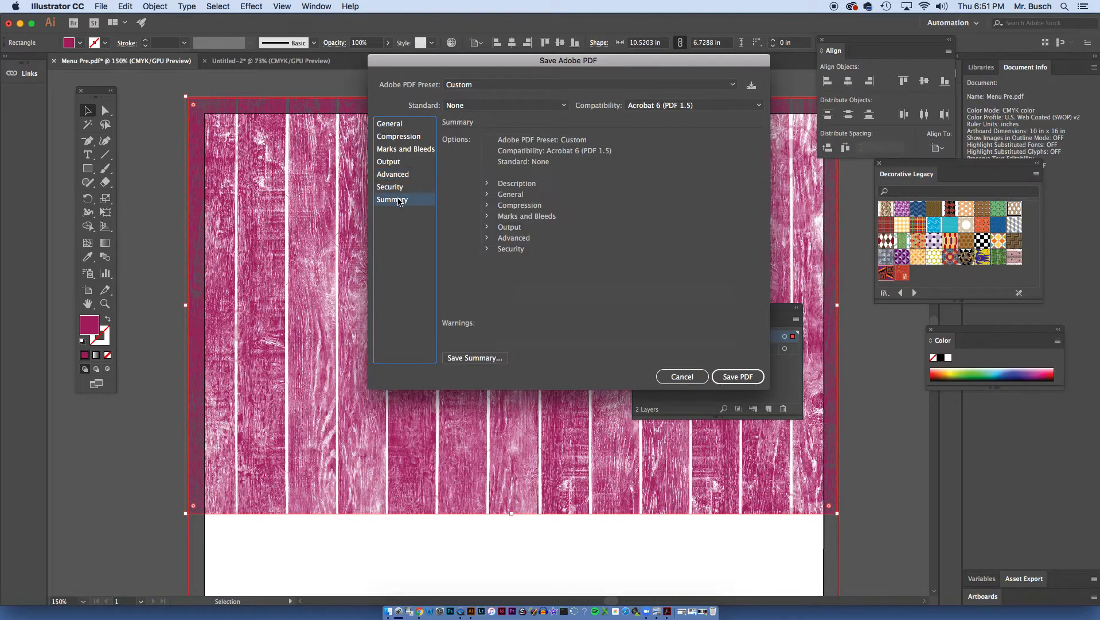
{"action": "left_click", "coordinate": [398, 138]}
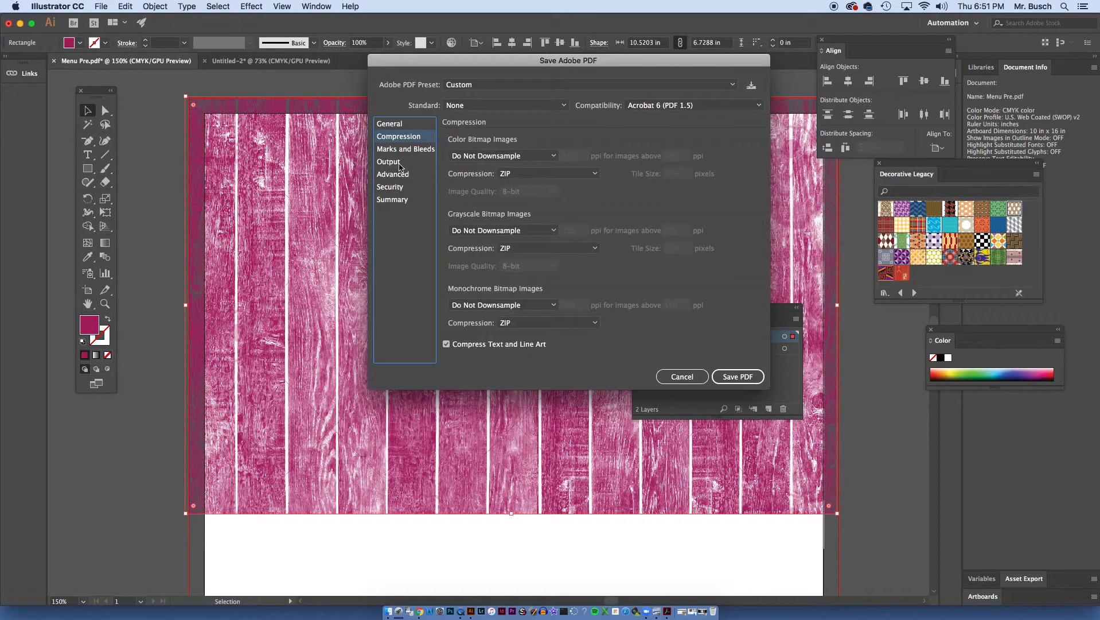
{"action": "left_click", "coordinate": [400, 165]}
{"action": "left_click", "coordinate": [400, 187]}
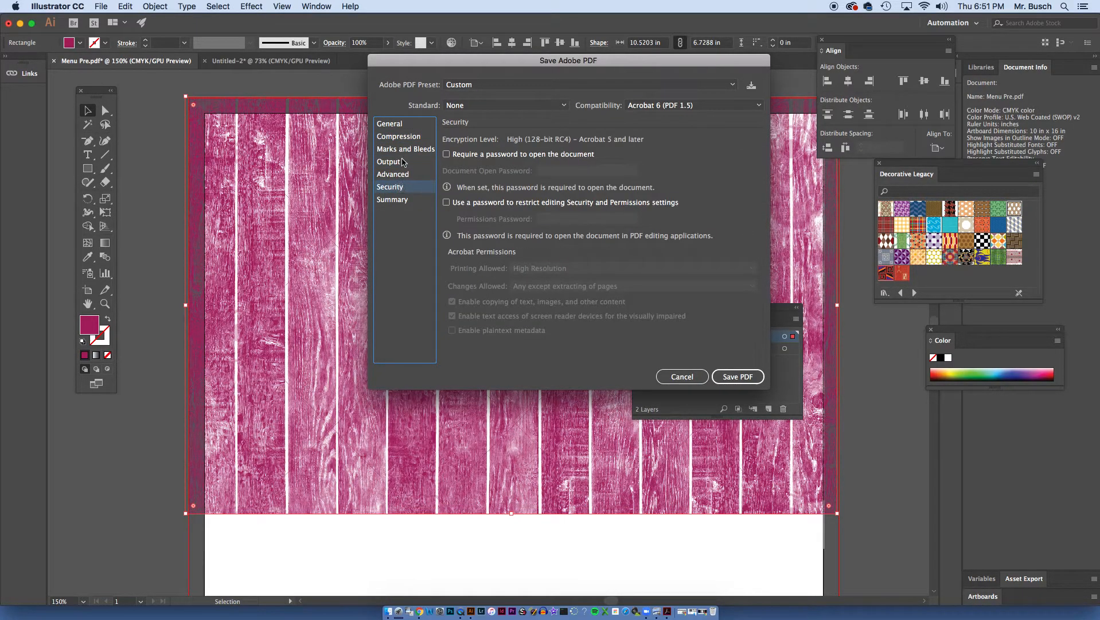
{"action": "left_click", "coordinate": [393, 125]}
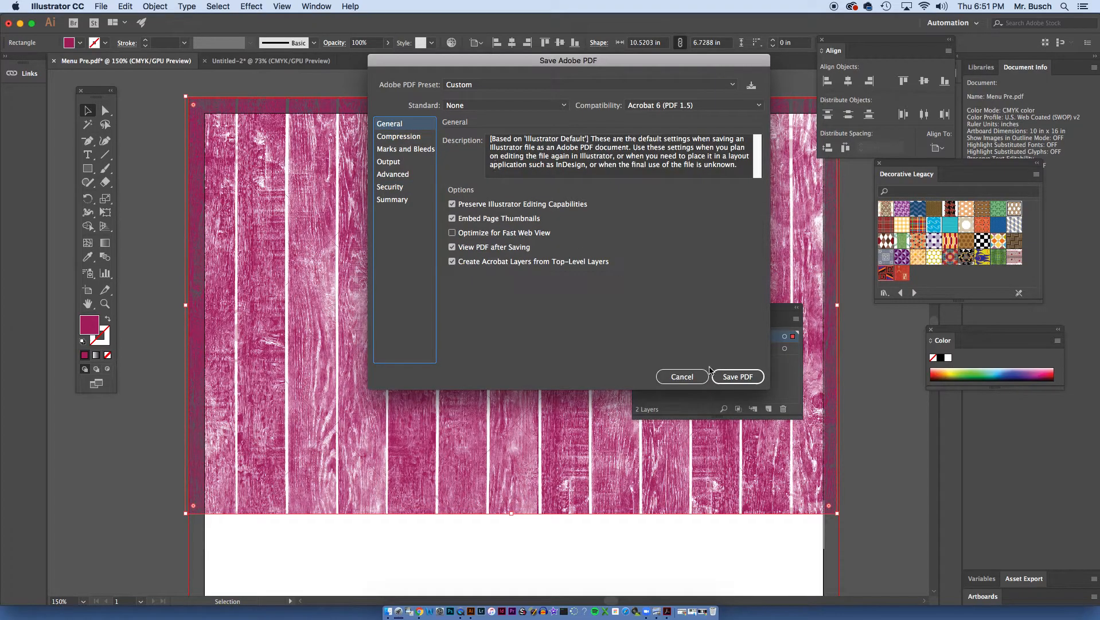
- Save the PDF with these options, check the whole page width in Acrobat and close the PDF there
{"action": "left_click", "coordinate": [731, 379]}
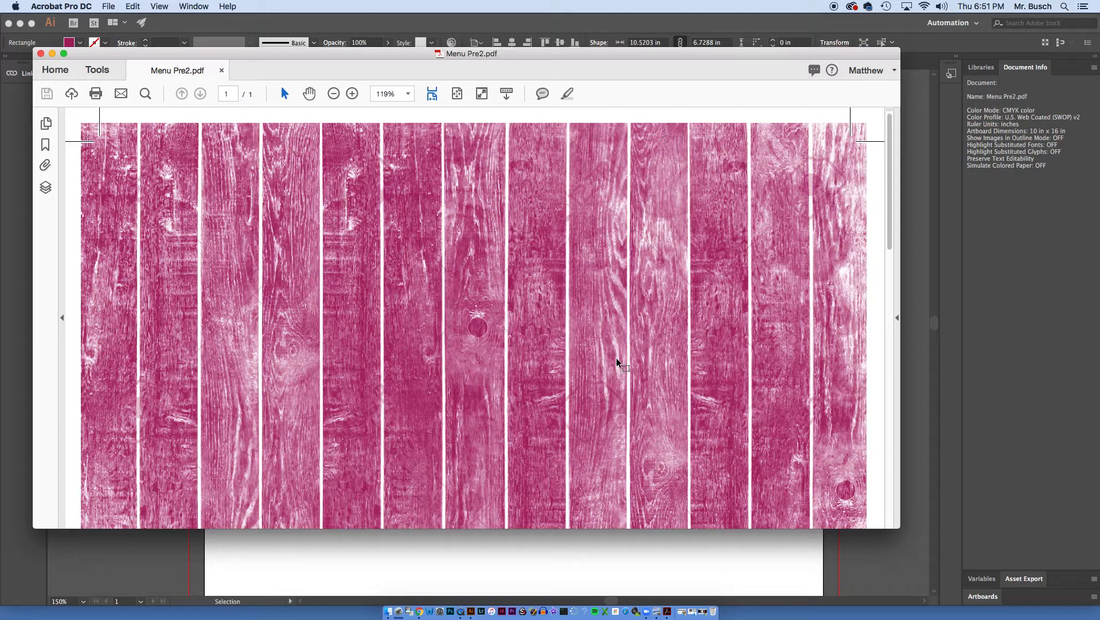
{"action": "key", "text": "super+minus"}
{"action": "key", "text": "super+minus"}
{"action": "key", "text": "super+minus"}
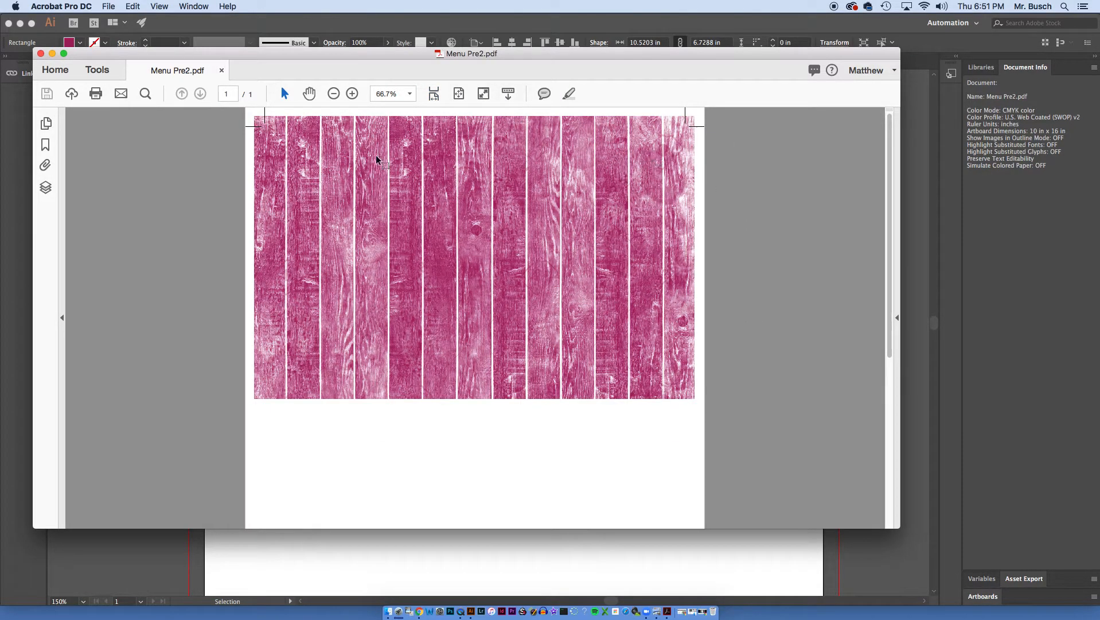
{"action": "left_click", "coordinate": [222, 71]}
- Switch to the Untitled-2 document and move the Layers, Pathfinder and Transparency panels away from the second artboard
{"action": "left_click", "coordinate": [262, 61]}
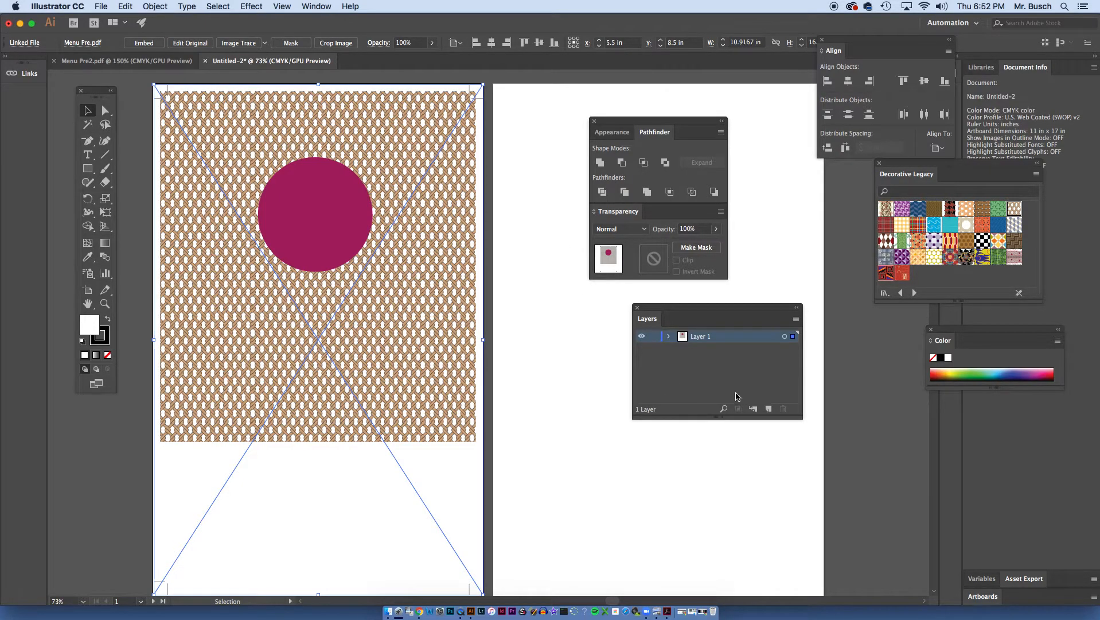
{"action": "left_click", "coordinate": [768, 408]}
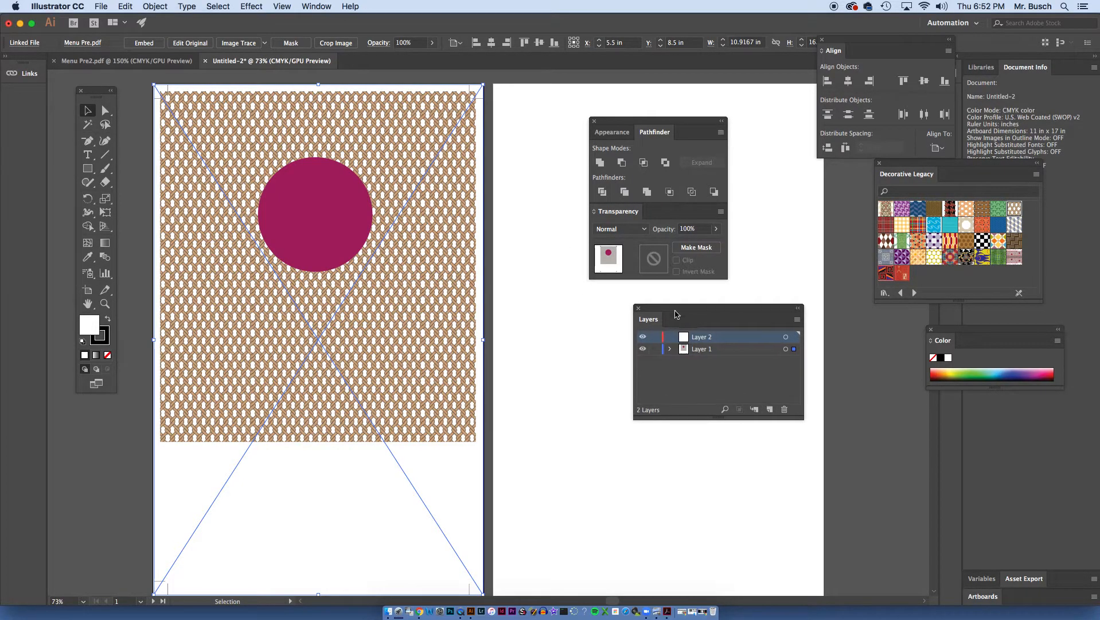
{"action": "left_click_drag", "start_coordinate": [668, 309], "coordinate": [833, 309]}
{"action": "left_click_drag", "start_coordinate": [634, 122], "coordinate": [934, 103]}
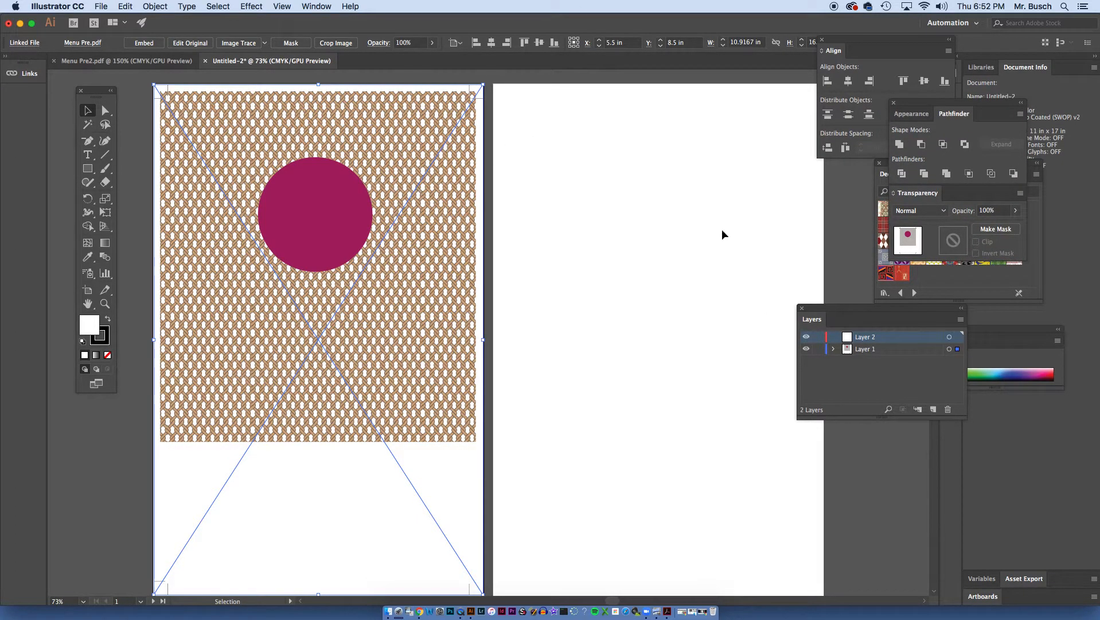
{"action": "left_click", "coordinate": [948, 409]}
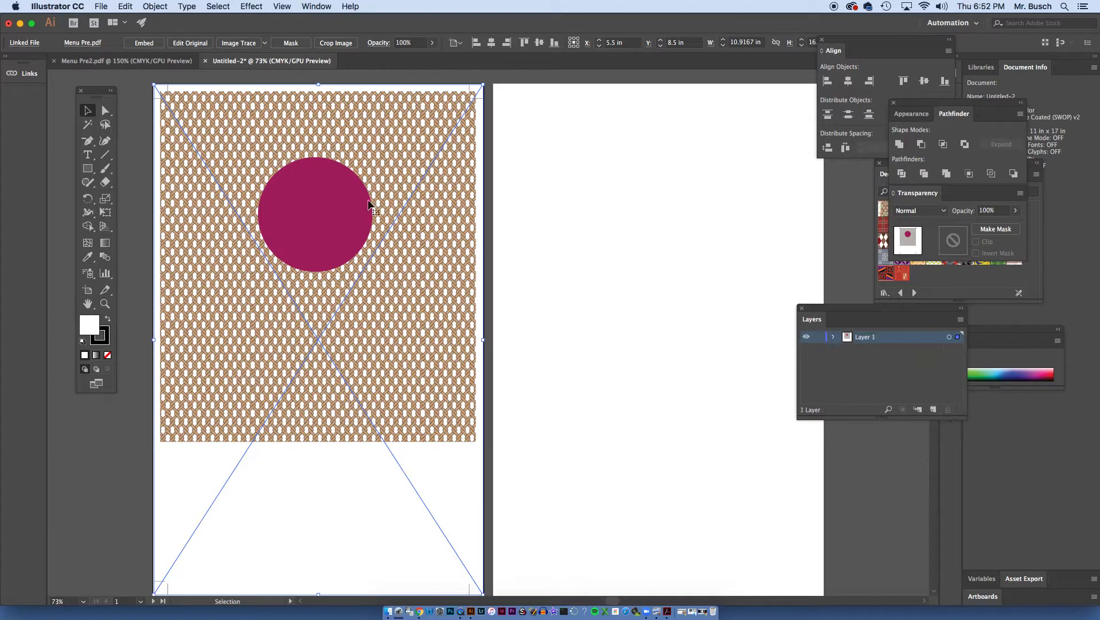
- Place "Menu Pre2.pdf" as a linked file at its original size on the second artboard
{"action": "left_click", "coordinate": [101, 7]}
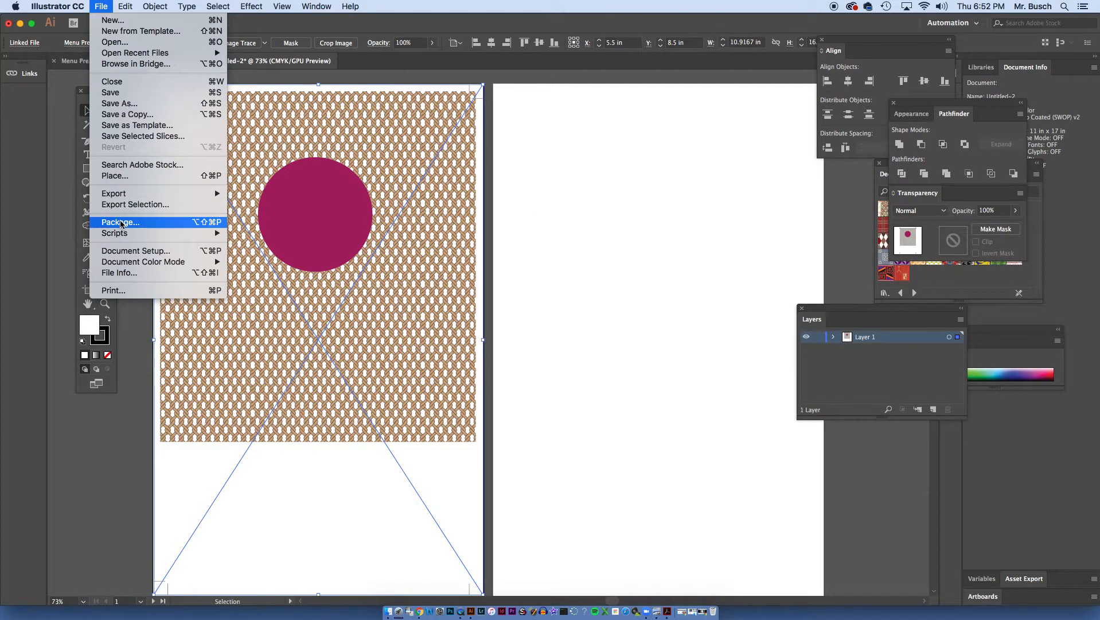
{"action": "left_click", "coordinate": [107, 178]}
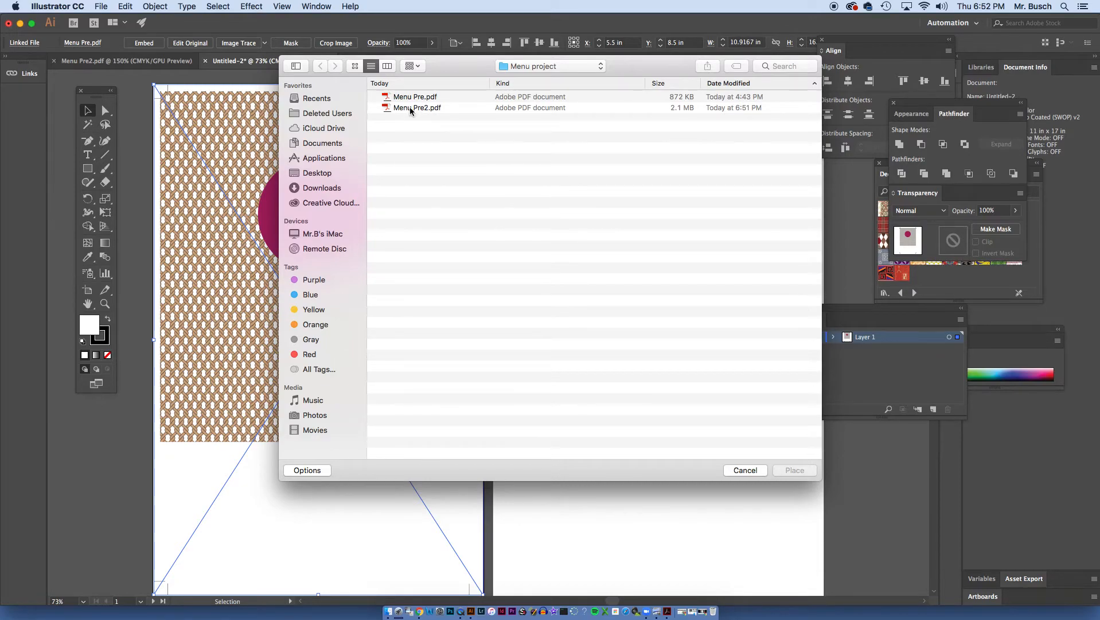
{"action": "left_click", "coordinate": [417, 108]}
{"action": "left_click", "coordinate": [795, 470]}
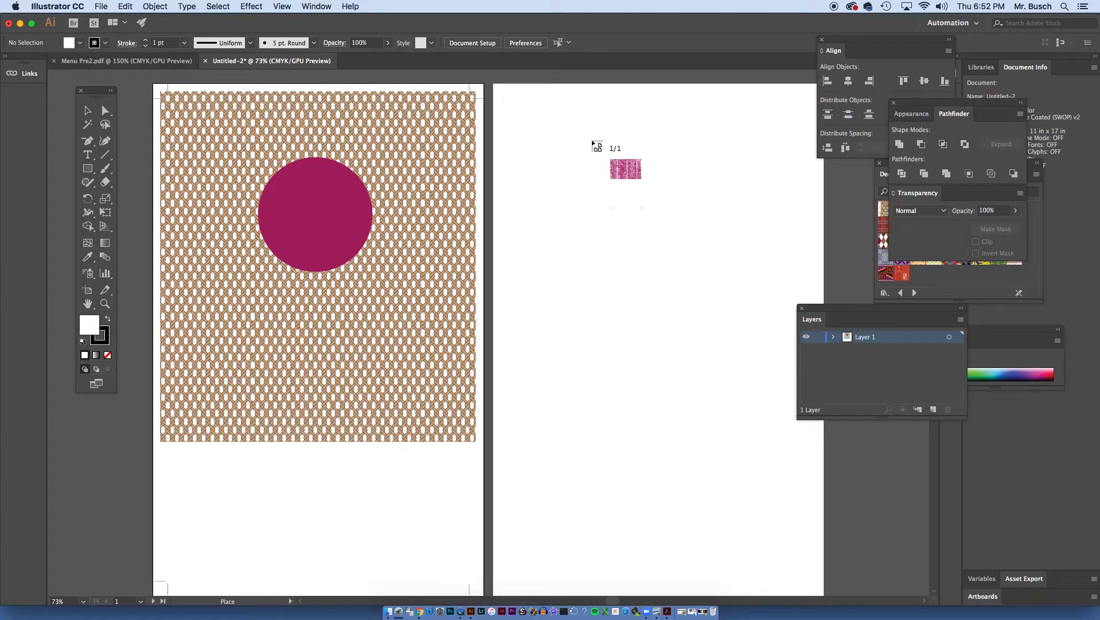
{"action": "left_click", "coordinate": [559, 125]}
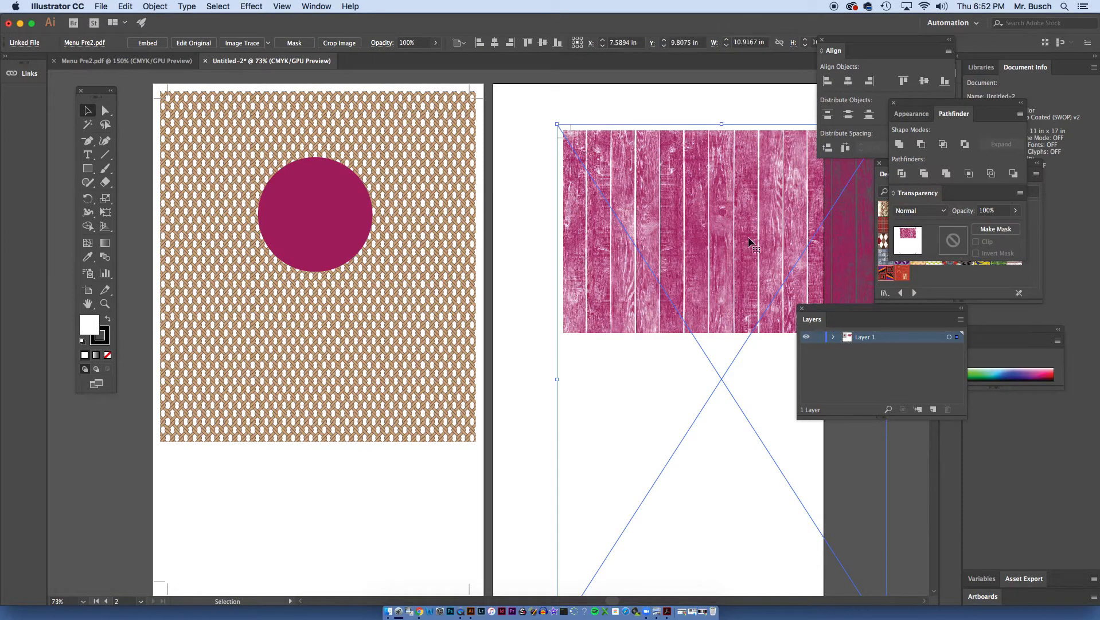
- Center the placed Menu Pre2.pdf horizontally and vertically on the second artboard
{"action": "left_click", "coordinate": [884, 58]}
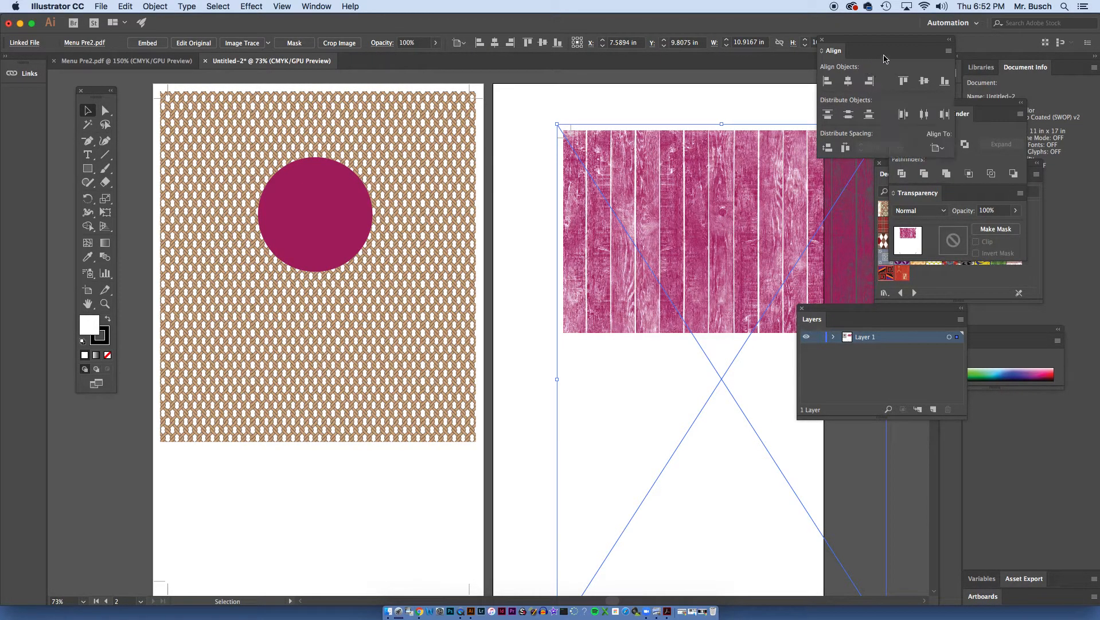
{"action": "left_click", "coordinate": [937, 147]}
{"action": "left_click", "coordinate": [873, 55]}
{"action": "left_click_drag", "start_coordinate": [865, 49], "coordinate": [888, 172]}
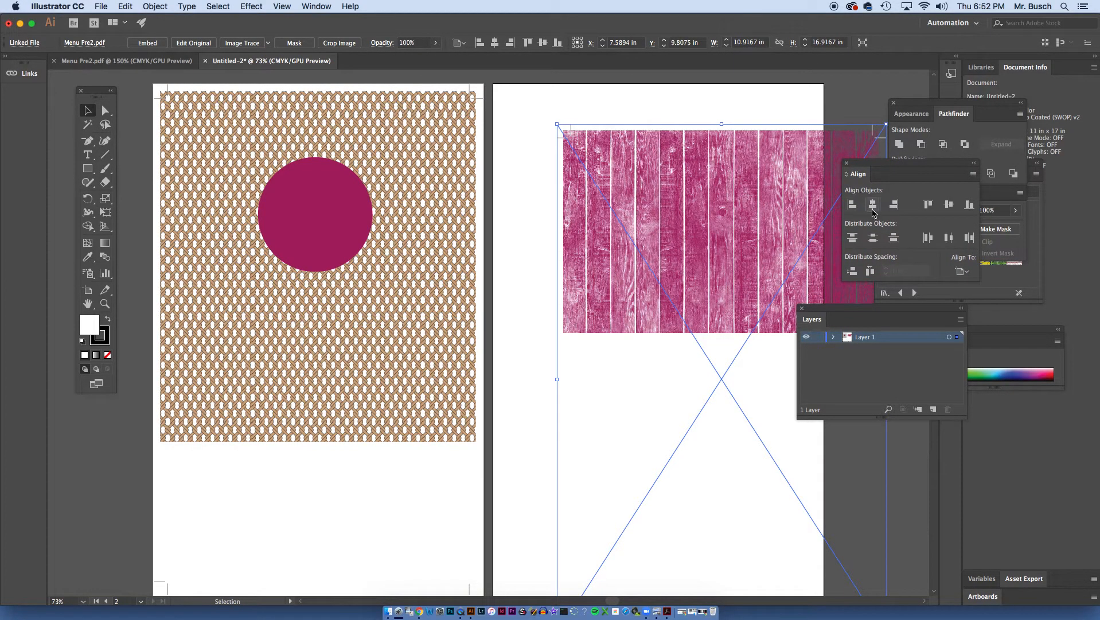
{"action": "left_click", "coordinate": [873, 205]}
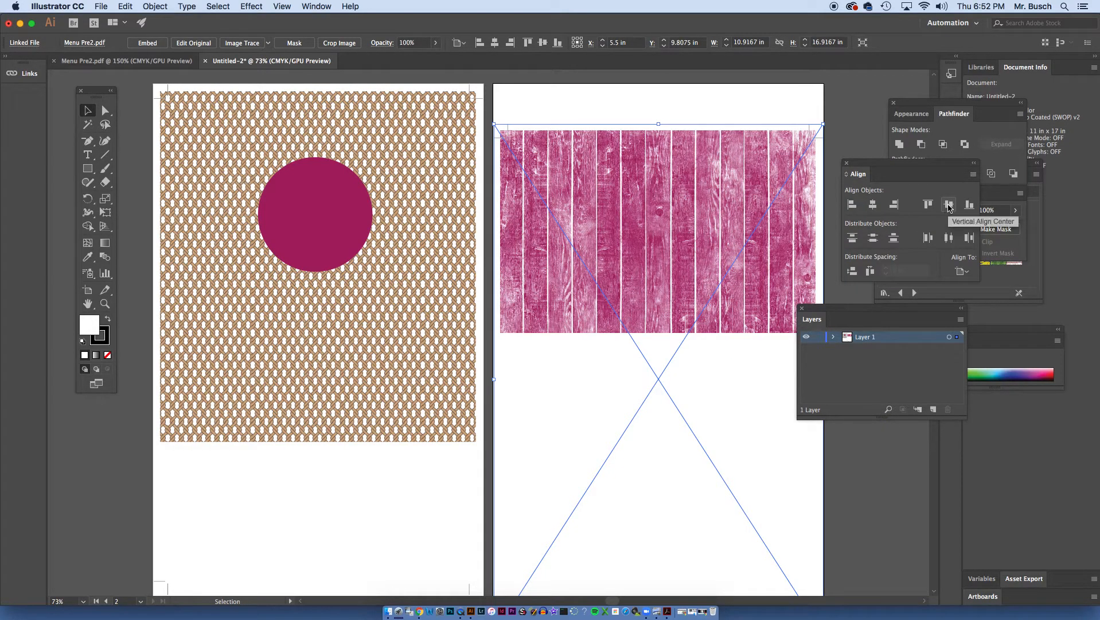
{"action": "left_click", "coordinate": [949, 206]}
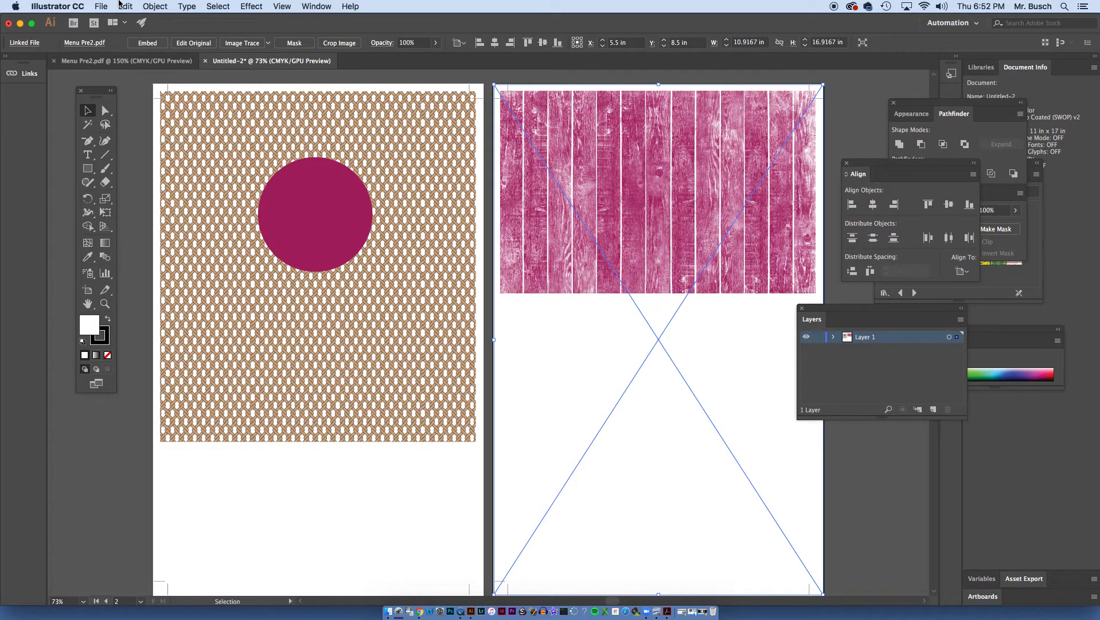
{"action": "left_click", "coordinate": [101, 6]}
{"action": "left_click", "coordinate": [111, 4]}
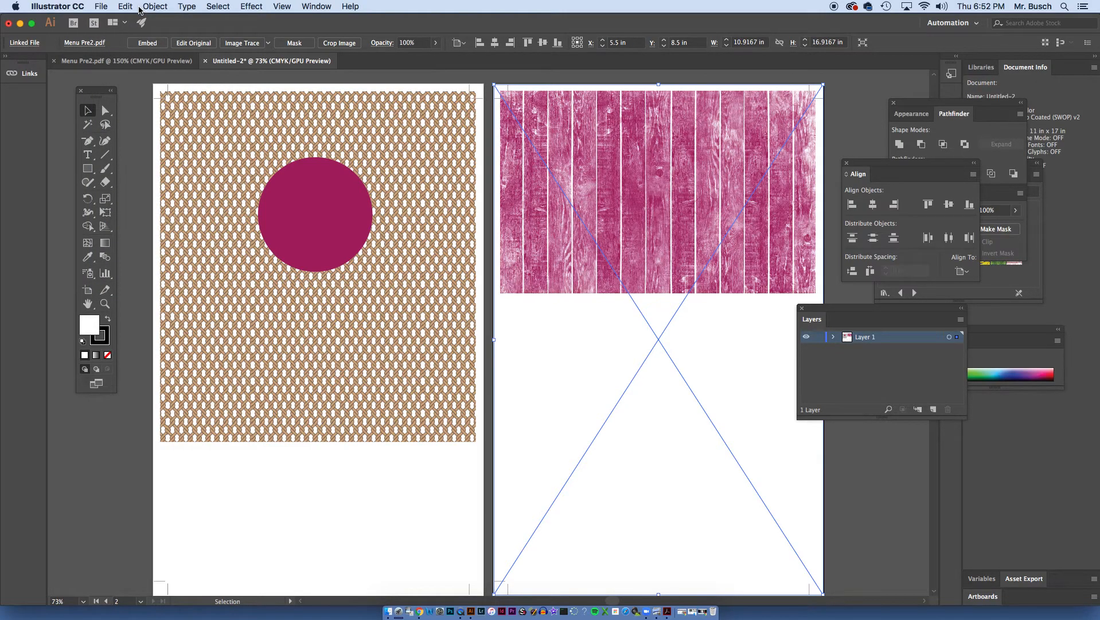